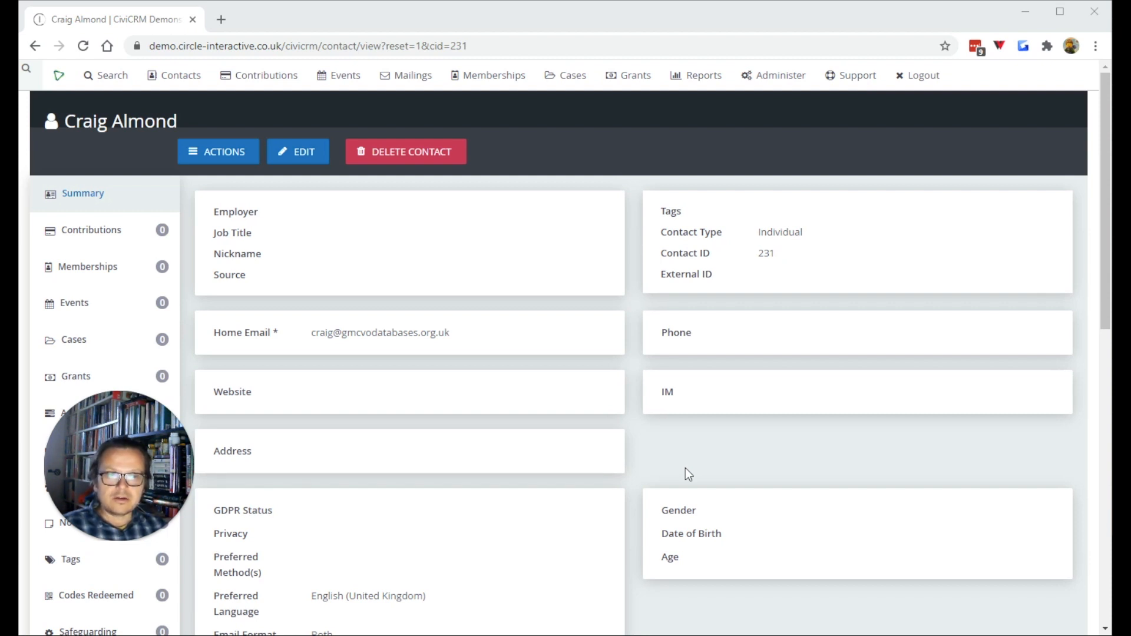
- Examine the contact's summary and its custom data sections, expanding Constituent Information and collapsing Gift Aid Declaration
{"action": "scroll", "coordinate": [685, 469], "scroll_direction": "down", "scroll_amount": 5}
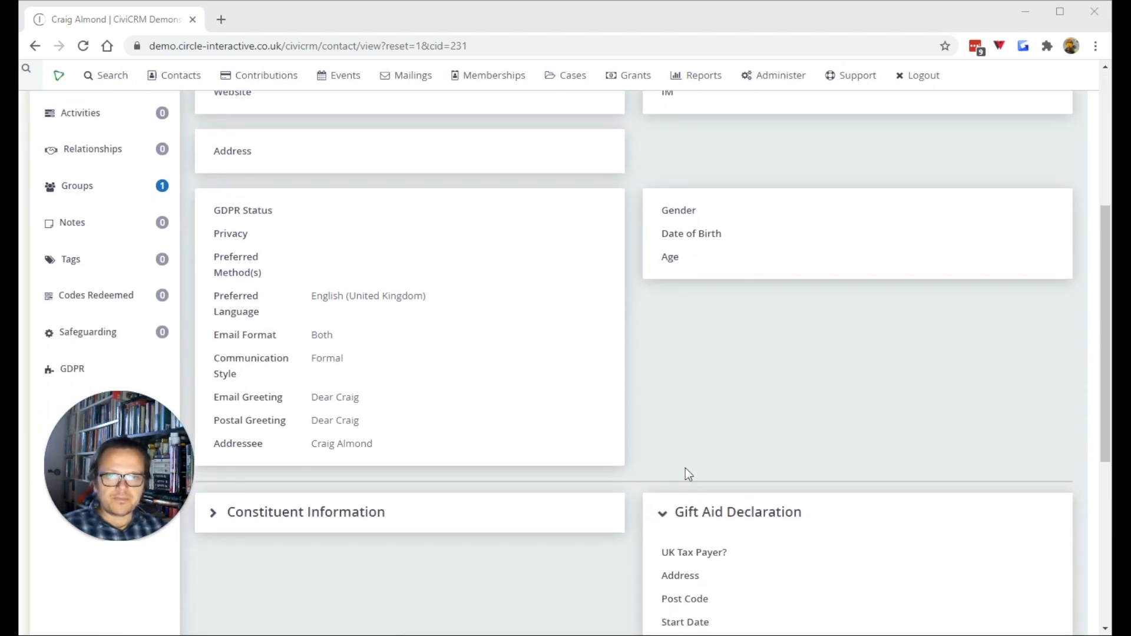
{"action": "scroll", "coordinate": [684, 468], "scroll_direction": "down", "scroll_amount": 3}
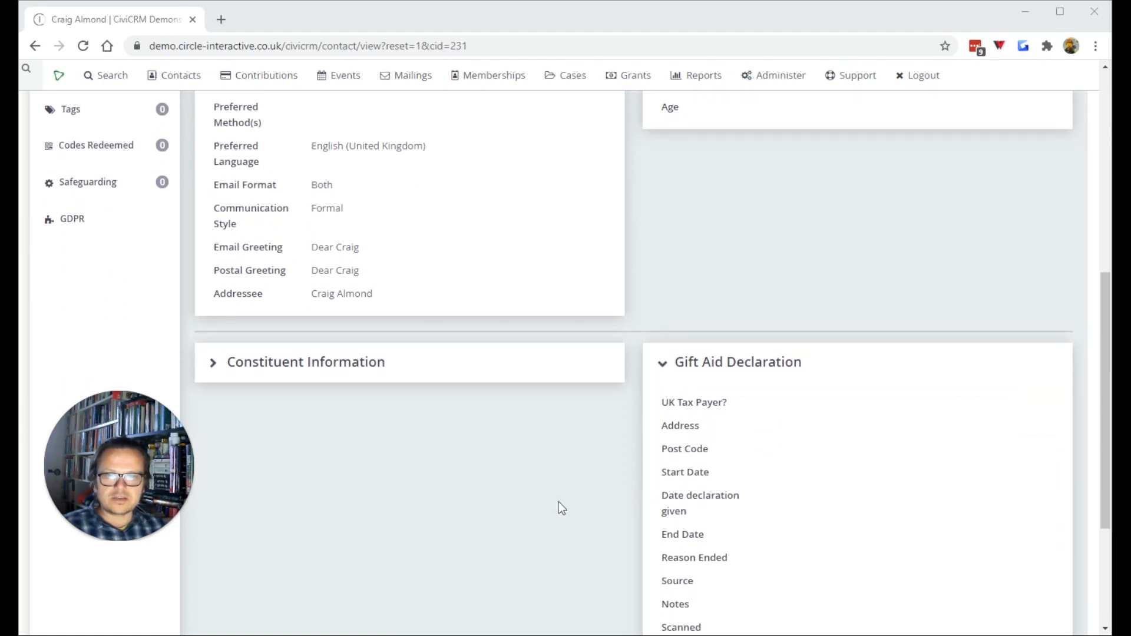
{"action": "left_click", "coordinate": [234, 369]}
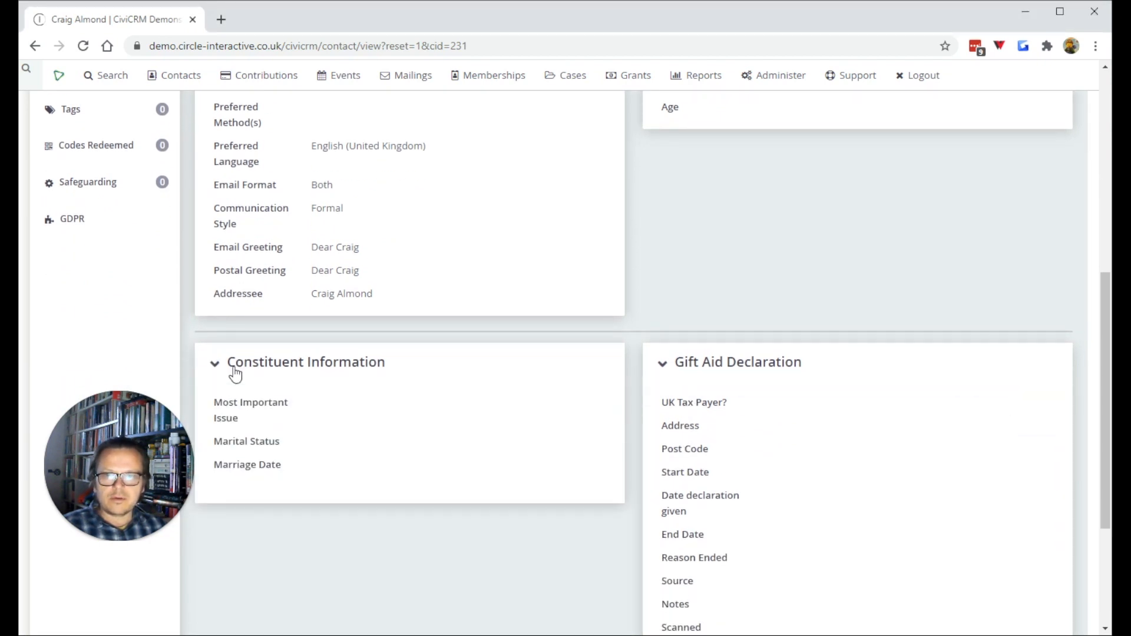
{"action": "left_click", "coordinate": [662, 363]}
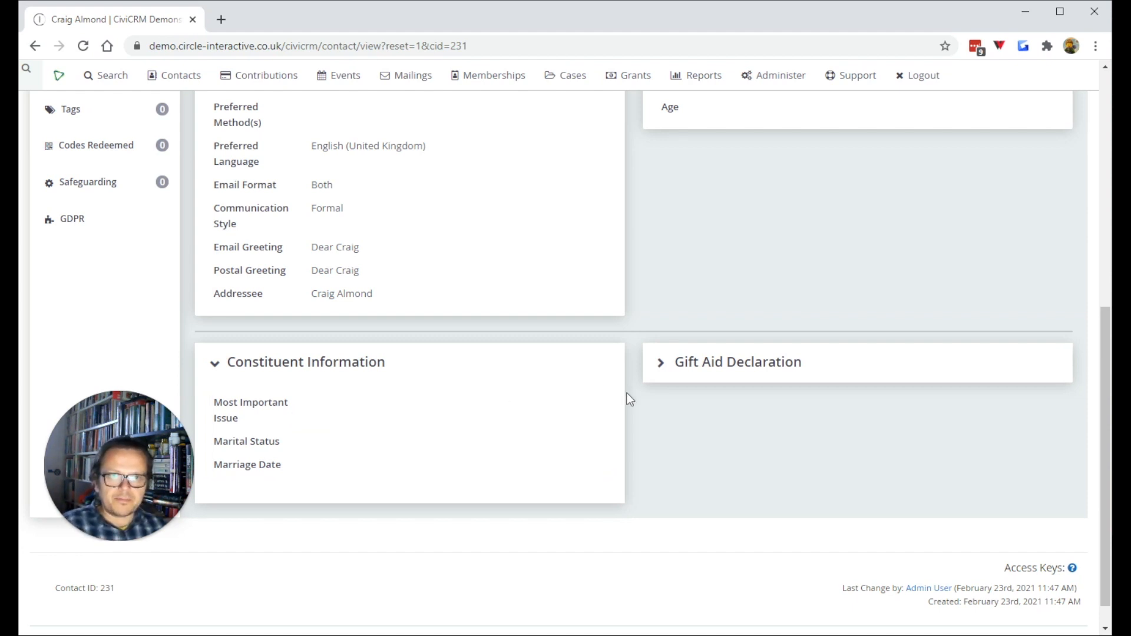
{"action": "scroll", "coordinate": [704, 429], "scroll_direction": "up", "scroll_amount": 4}
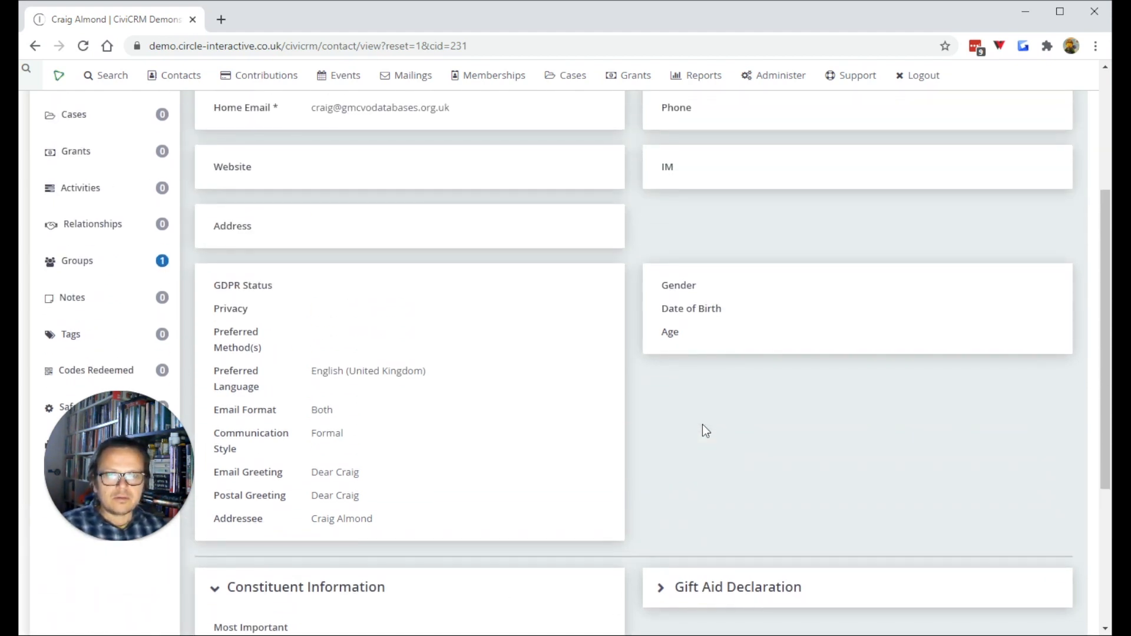
{"action": "scroll", "coordinate": [702, 425], "scroll_direction": "up", "scroll_amount": 4}
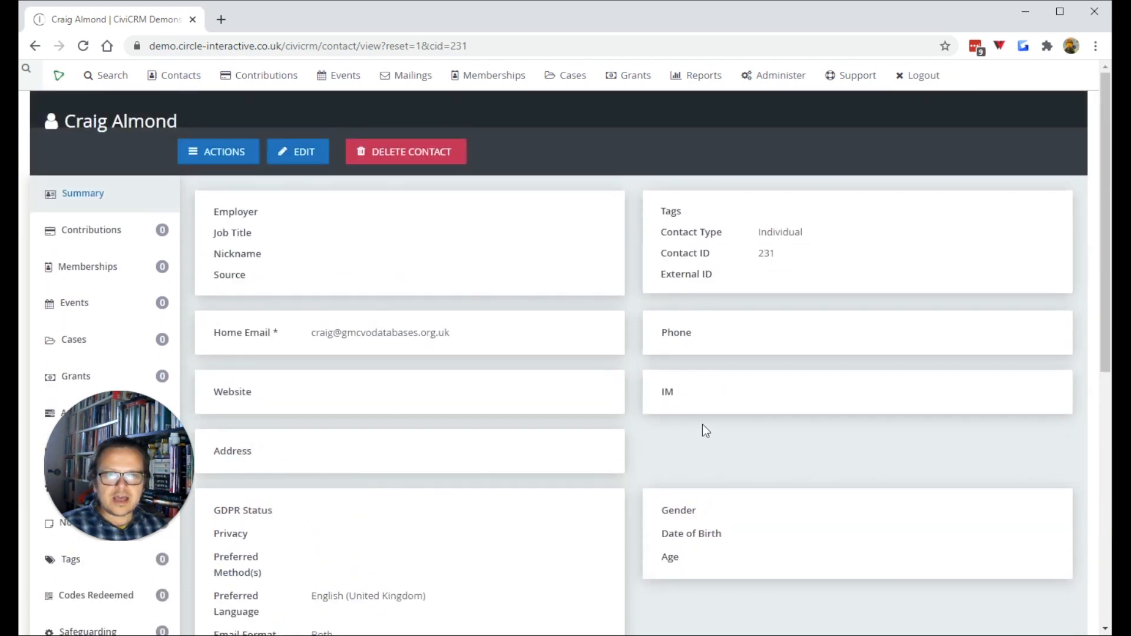
{"action": "scroll", "coordinate": [760, 448], "scroll_direction": "down", "scroll_amount": 8}
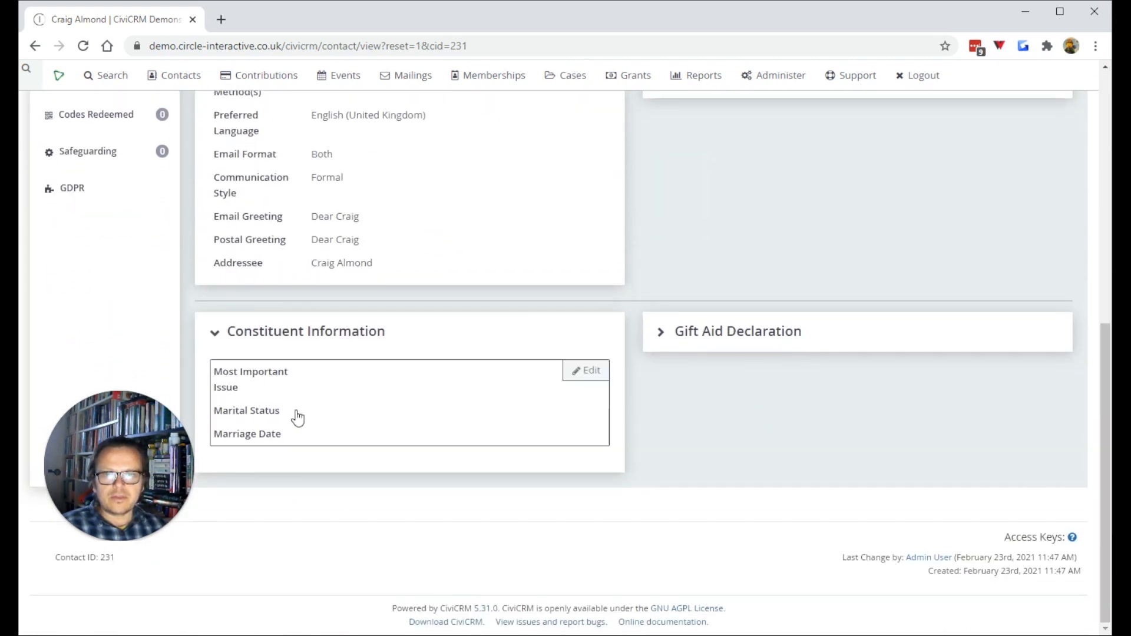
{"action": "scroll", "coordinate": [643, 228], "scroll_direction": "up", "scroll_amount": 2}
{"action": "scroll", "coordinate": [639, 223], "scroll_direction": "up", "scroll_amount": 6}
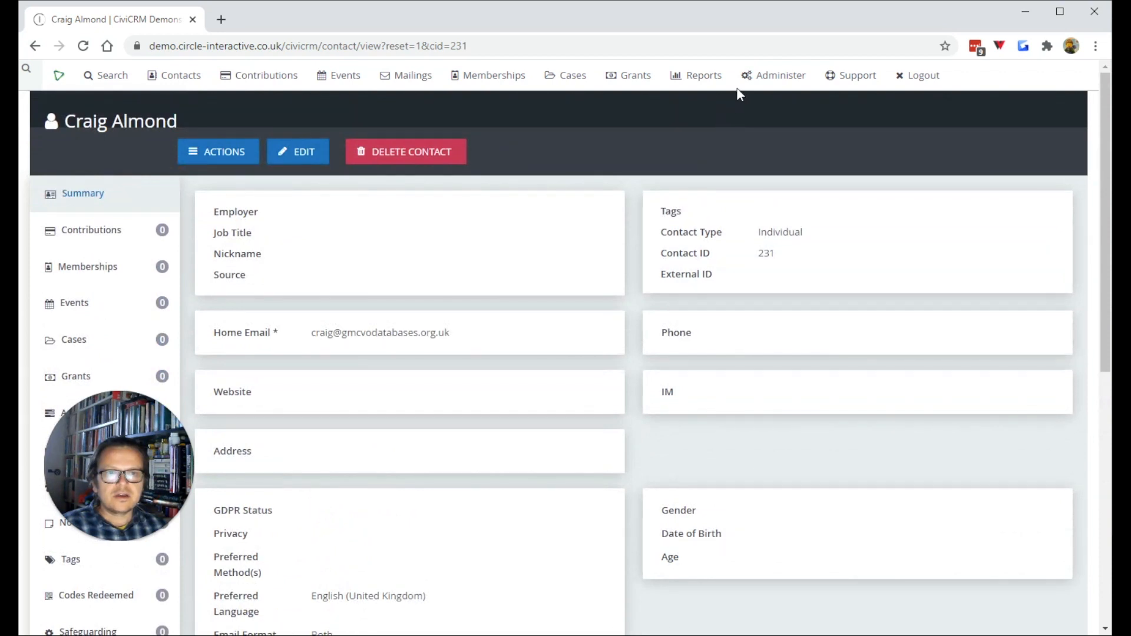
- Open the Custom Fields administration page and look through the existing custom data sets
{"action": "mouse_move", "coordinate": [756, 81]}
{"action": "mouse_move", "coordinate": [780, 134]}
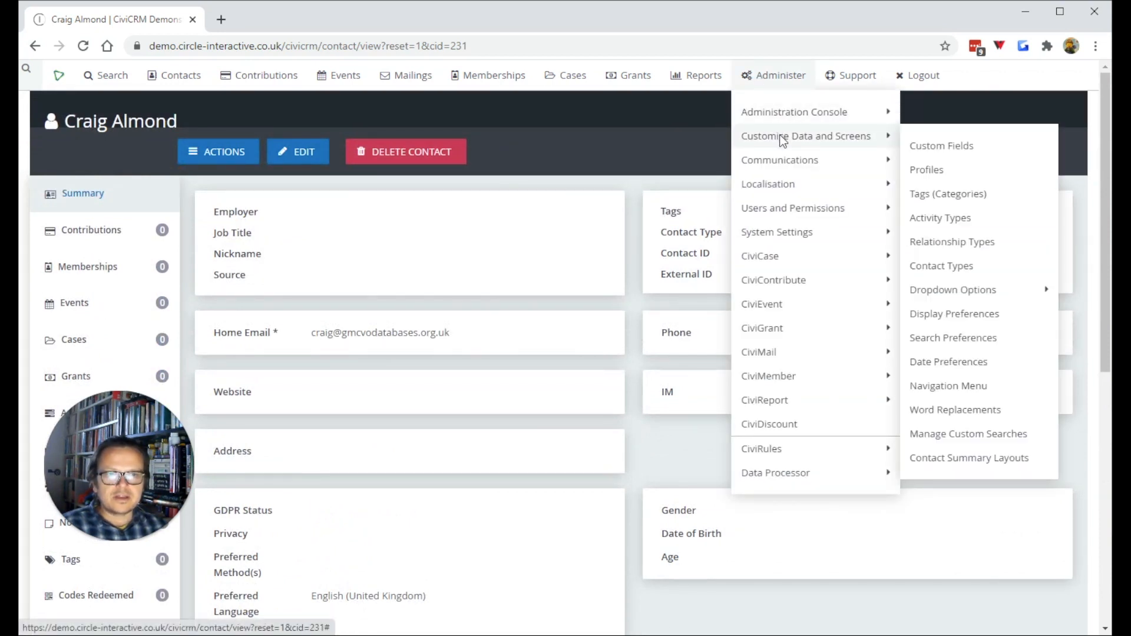
{"action": "left_click", "coordinate": [948, 155]}
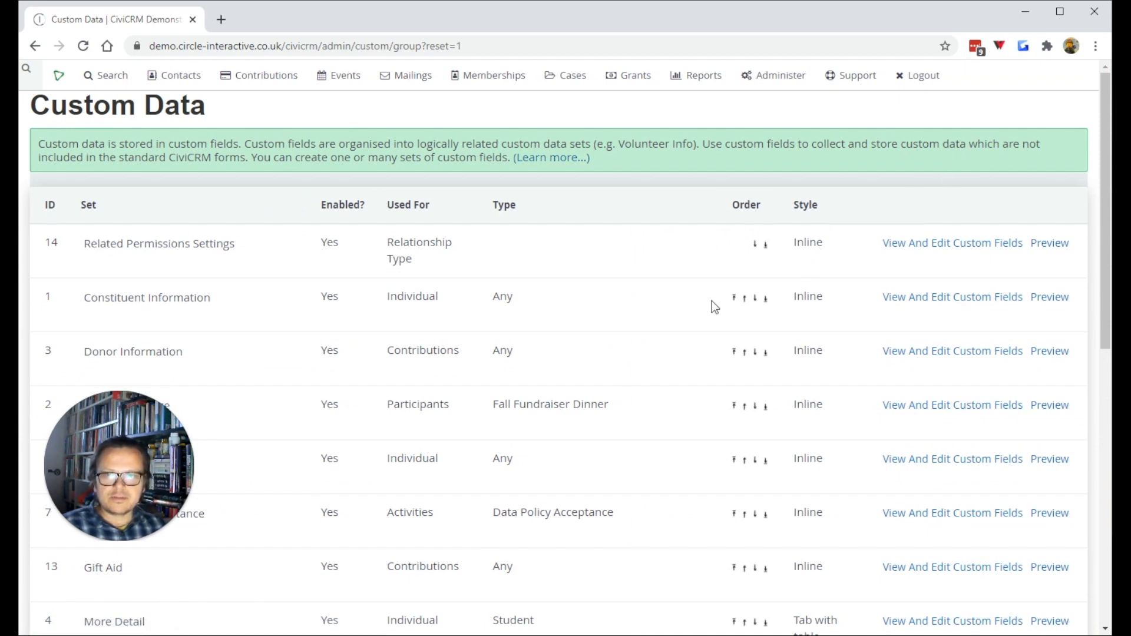
{"action": "scroll", "coordinate": [715, 307], "scroll_direction": "down", "scroll_amount": 6}
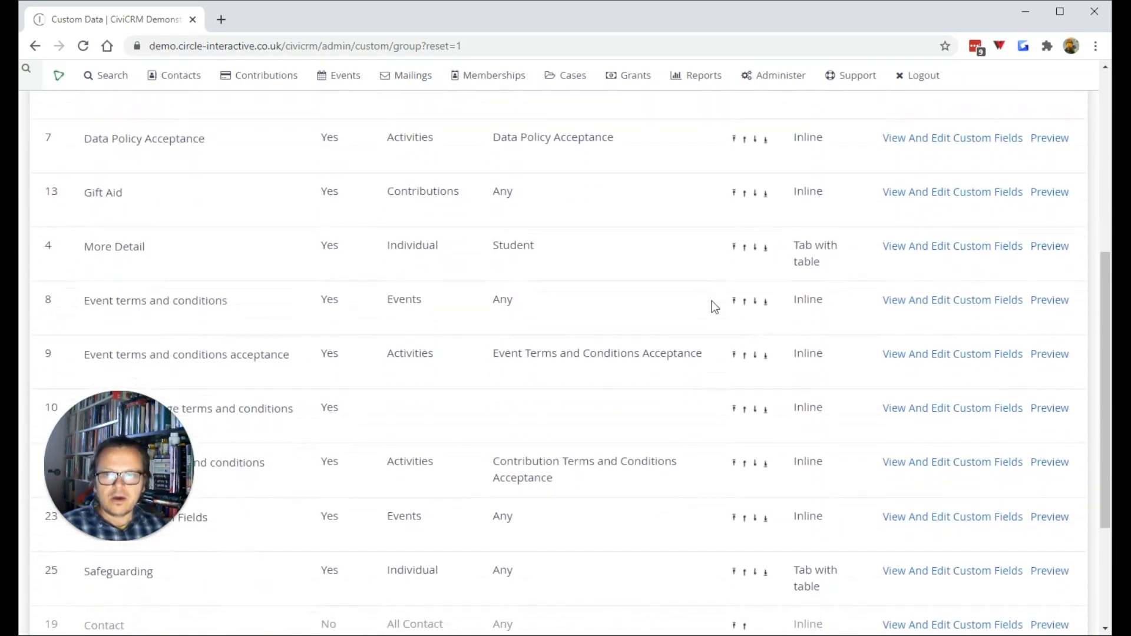
{"action": "scroll", "coordinate": [715, 307], "scroll_direction": "down", "scroll_amount": 3}
{"action": "scroll", "coordinate": [715, 306], "scroll_direction": "up", "scroll_amount": 2}
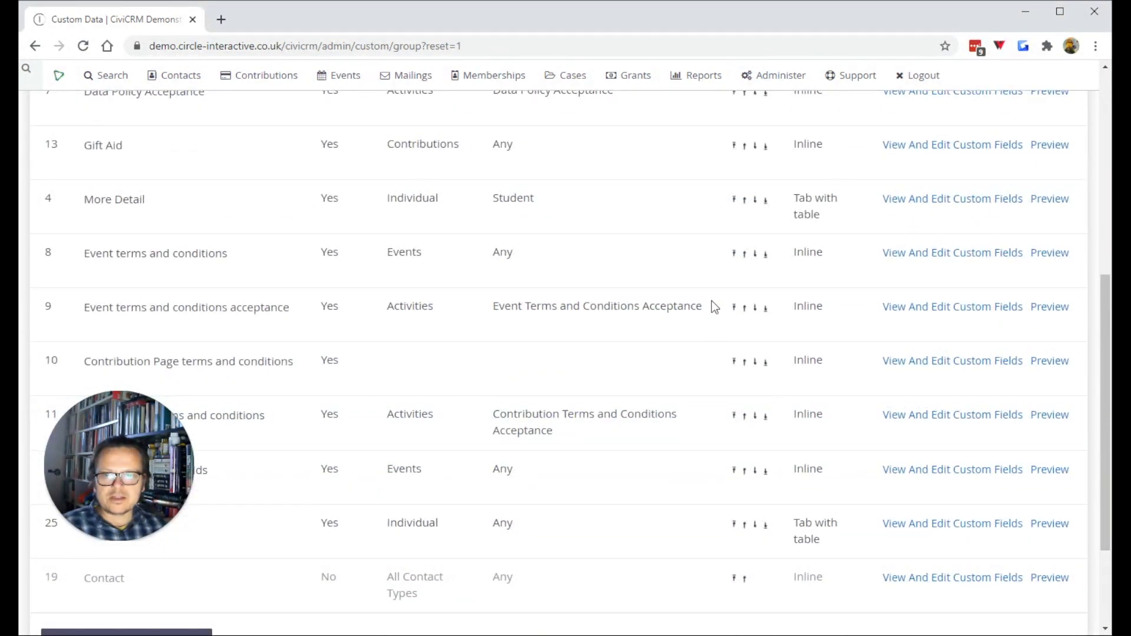
{"action": "scroll", "coordinate": [707, 321], "scroll_direction": "down", "scroll_amount": 2}
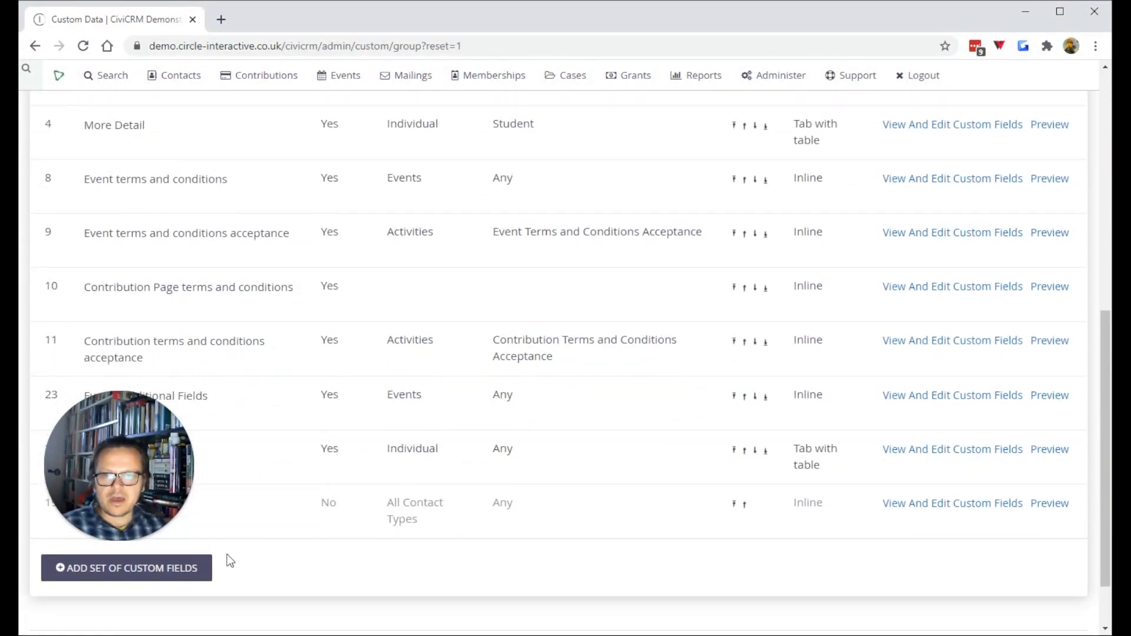
- Start a new custom field set named Further Contact Info and set it to be used for Individual contacts
{"action": "left_click", "coordinate": [118, 571]}
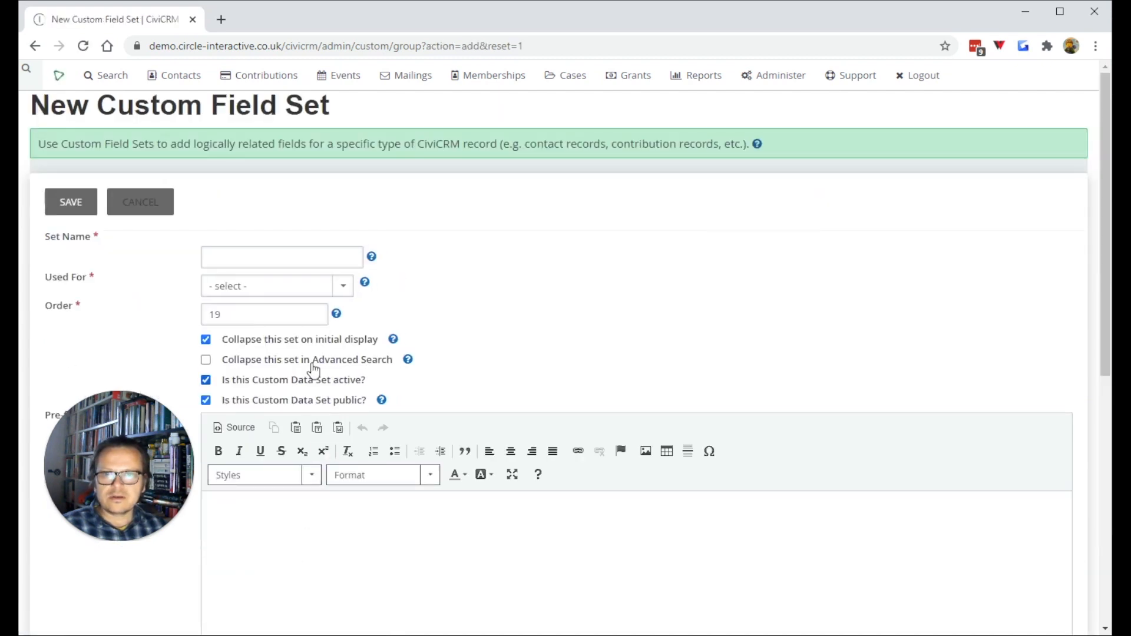
{"action": "left_click", "coordinate": [295, 258]}
{"action": "type", "text": "Further"}
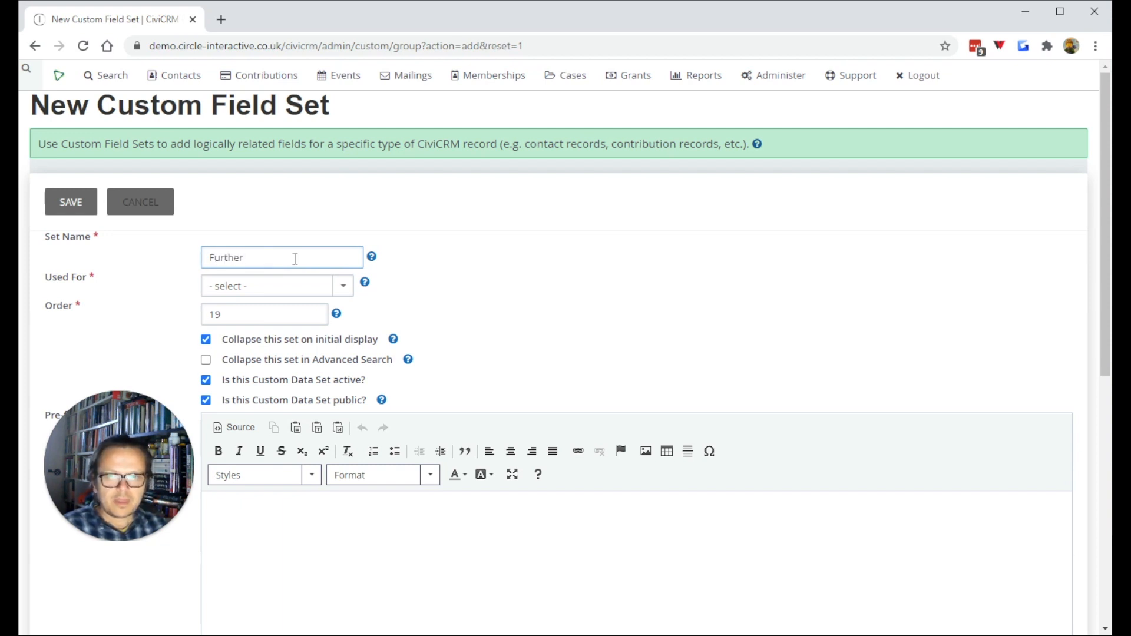
{"action": "type", "text": " Contac"}
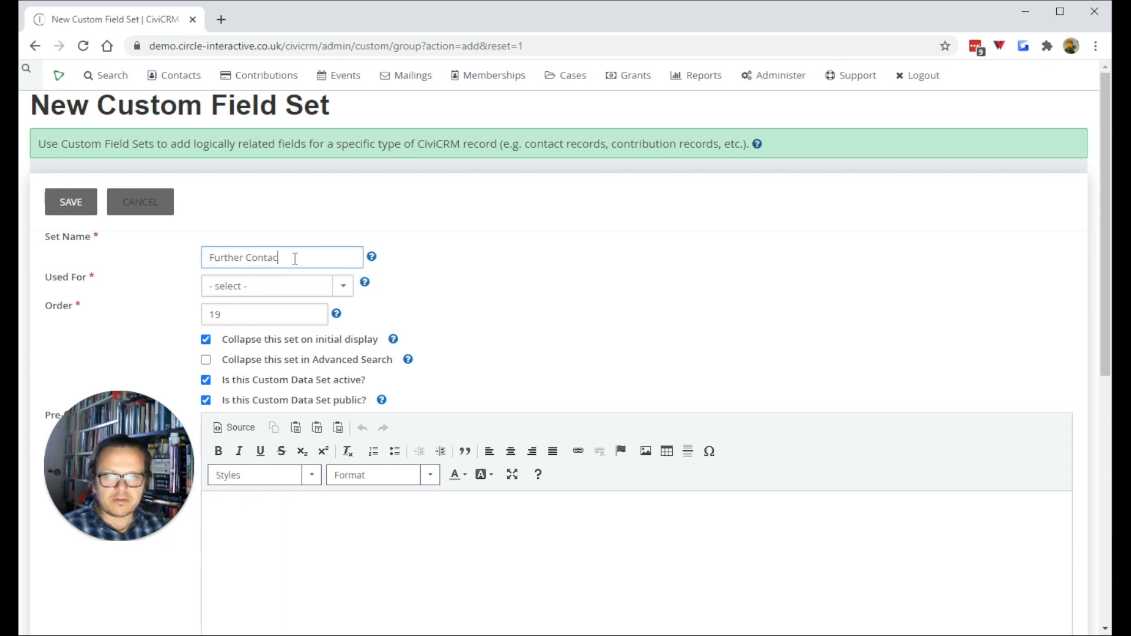
{"action": "type", "text": "t "}
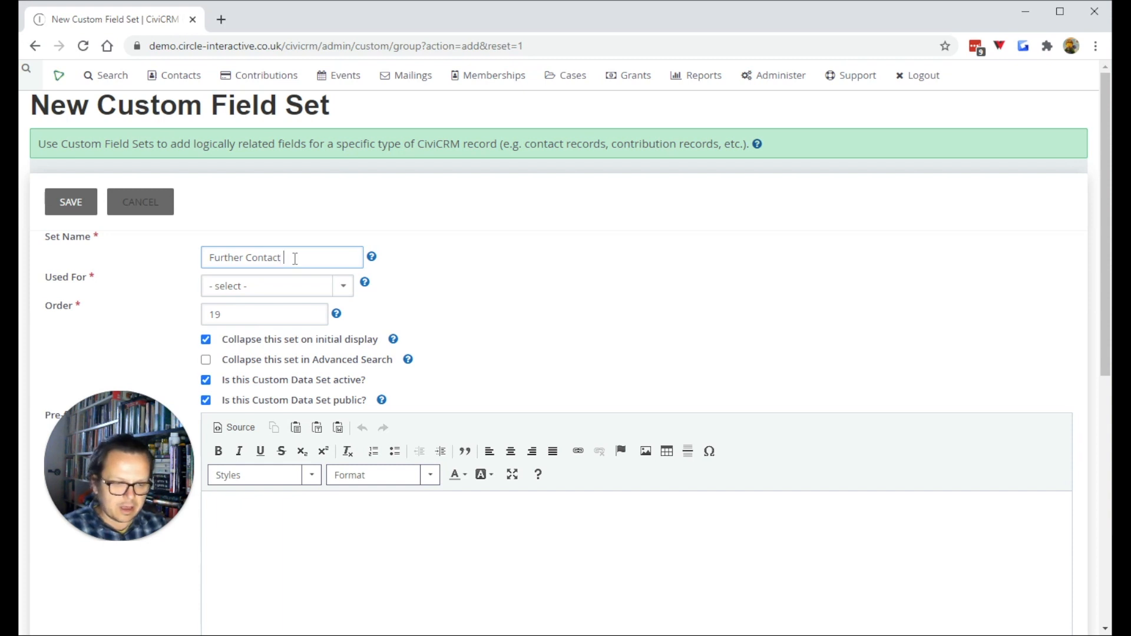
{"action": "type", "text": "Info"}
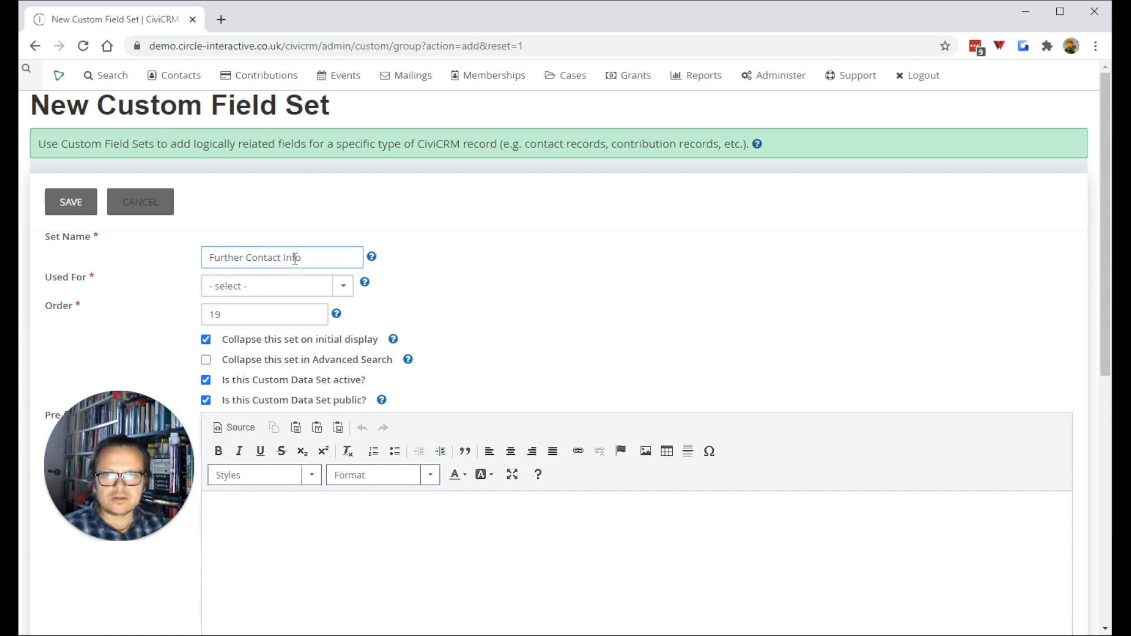
{"action": "left_click", "coordinate": [302, 293]}
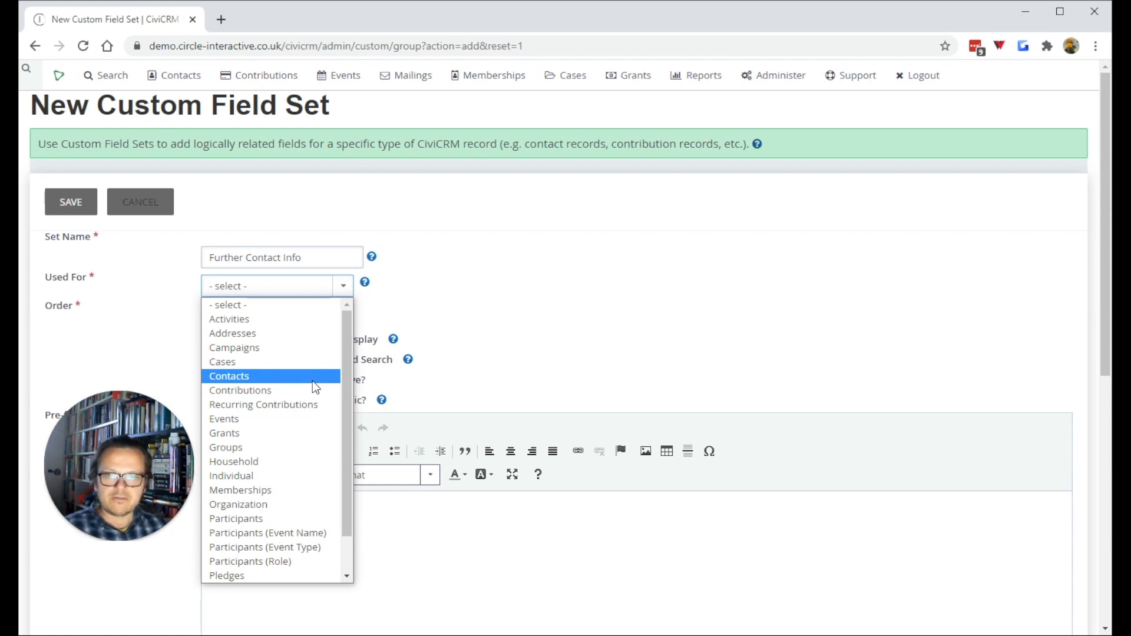
{"action": "left_click", "coordinate": [309, 473]}
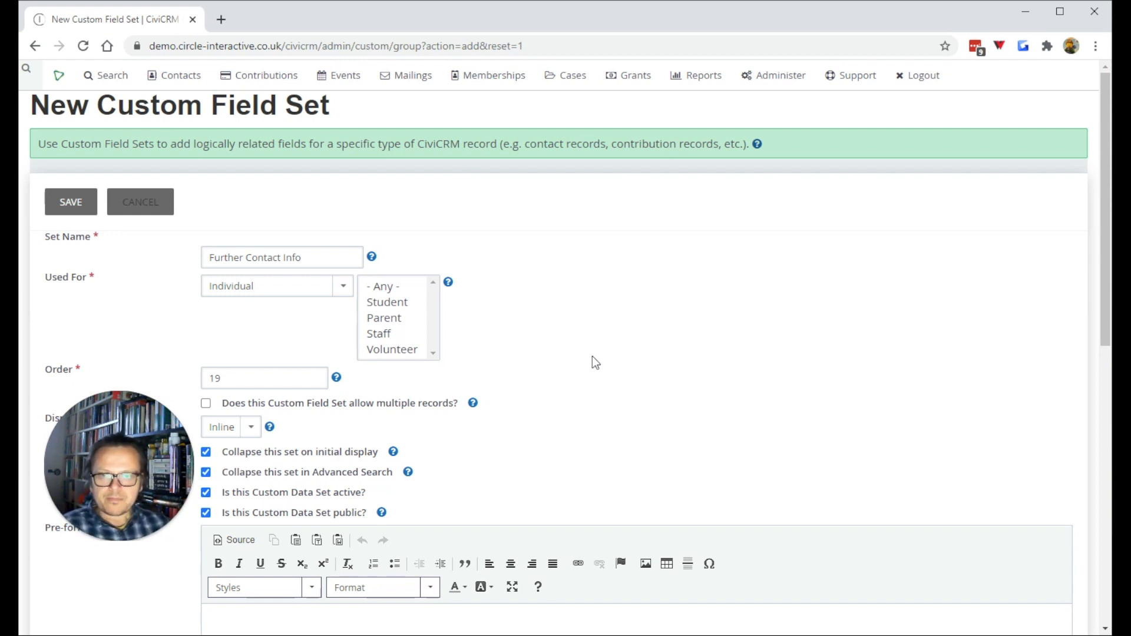
- Keep the set's display style as Inline and turn off collapsing the set on initial display
{"action": "scroll", "coordinate": [592, 356], "scroll_direction": "down", "scroll_amount": 1}
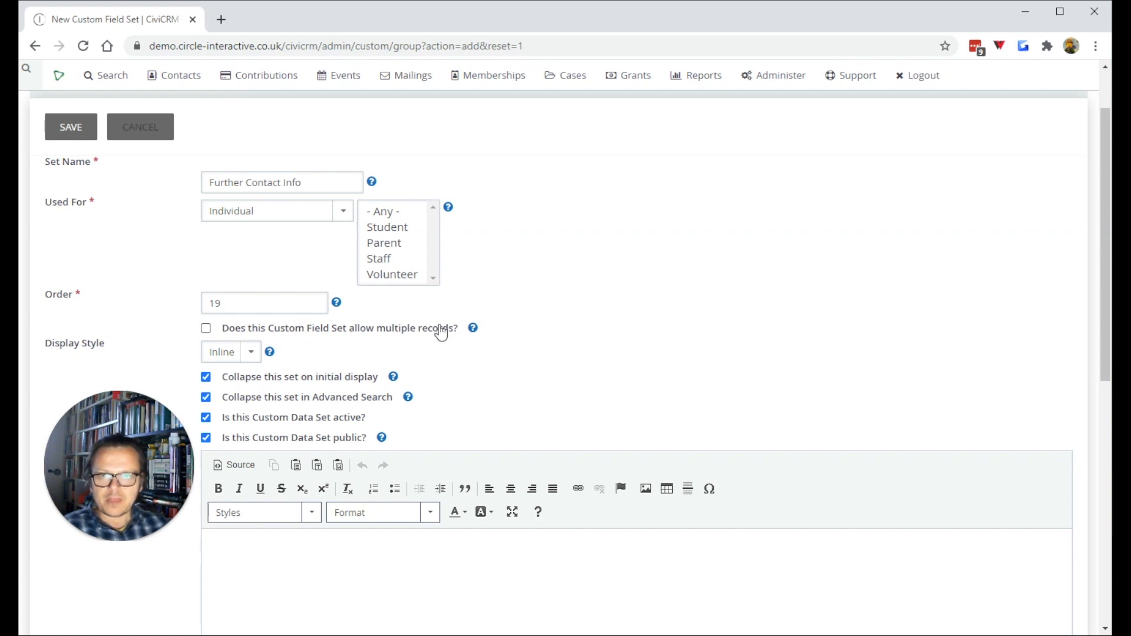
{"action": "left_click", "coordinate": [251, 353]}
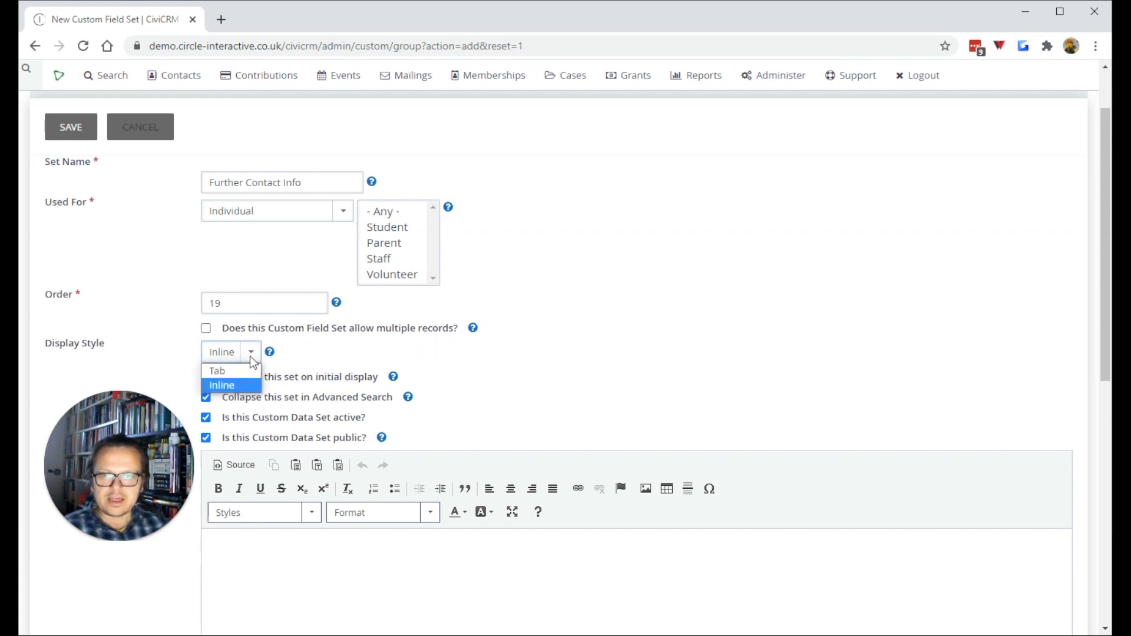
{"action": "left_click", "coordinate": [250, 356]}
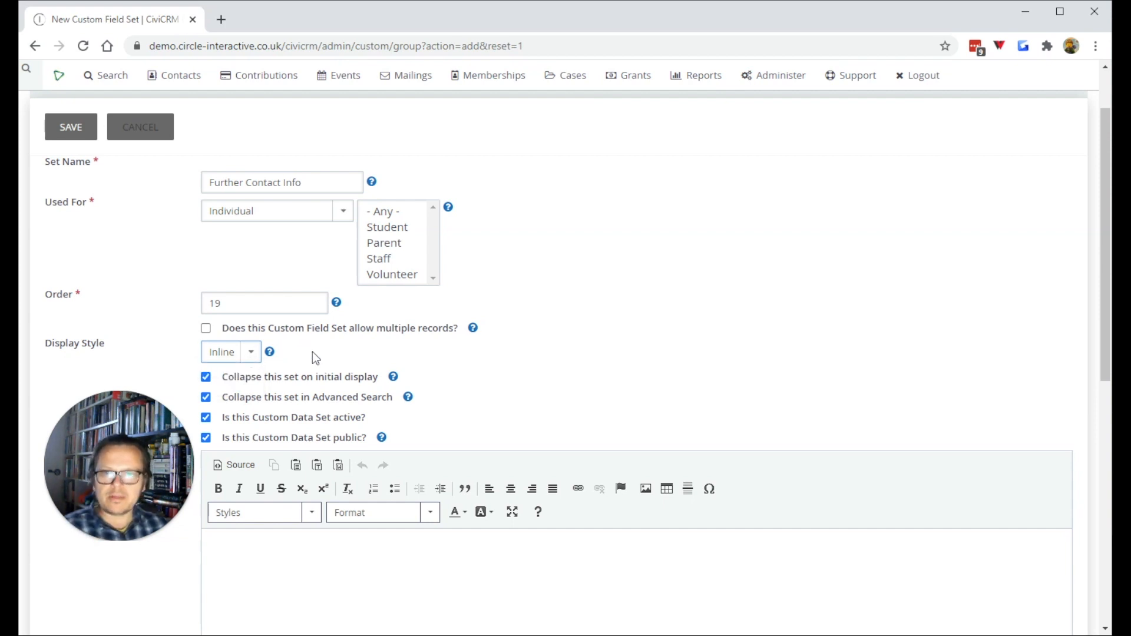
{"action": "left_click", "coordinate": [206, 379]}
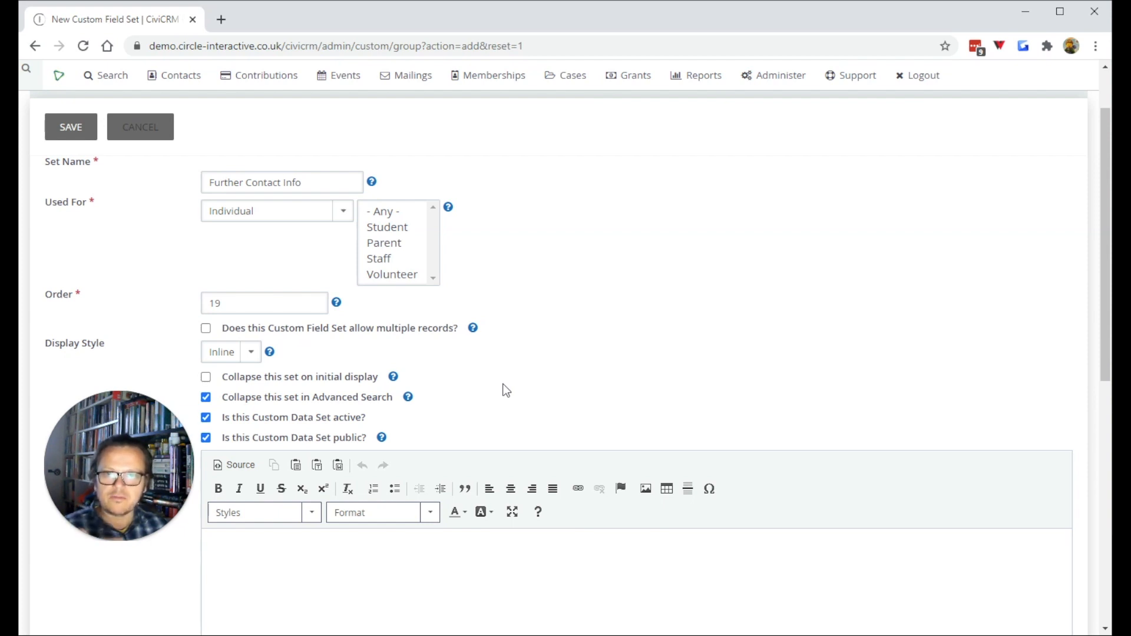
- Save the field set, dismiss the new-field form without adding a field, and return to the custom data sets list
{"action": "scroll", "coordinate": [506, 391], "scroll_direction": "down", "scroll_amount": 3}
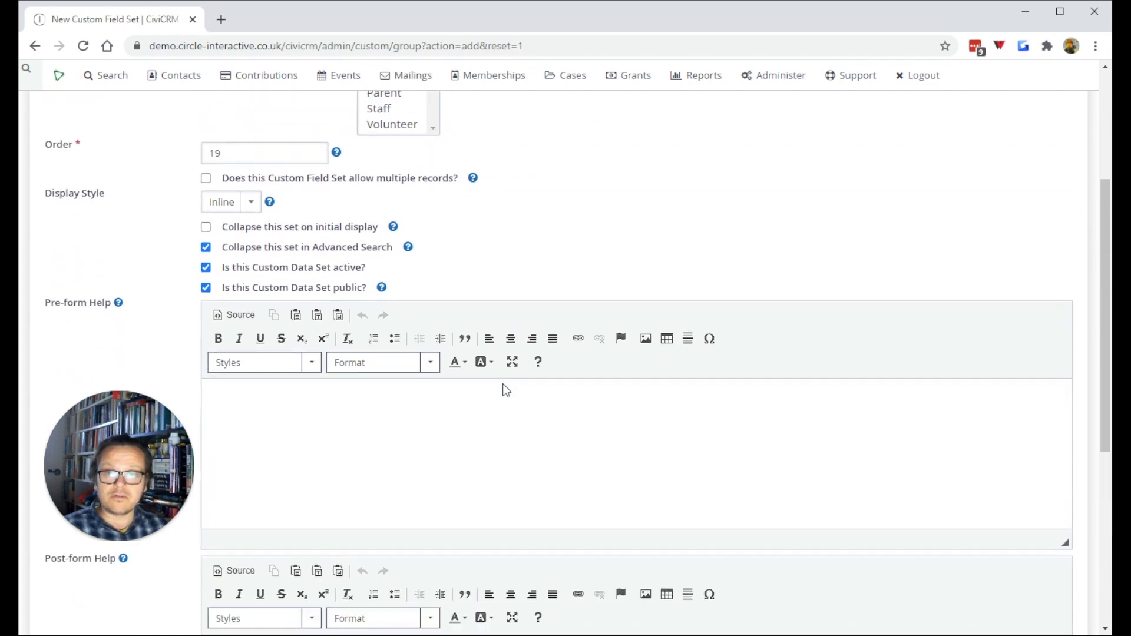
{"action": "scroll", "coordinate": [505, 385], "scroll_direction": "down", "scroll_amount": 7}
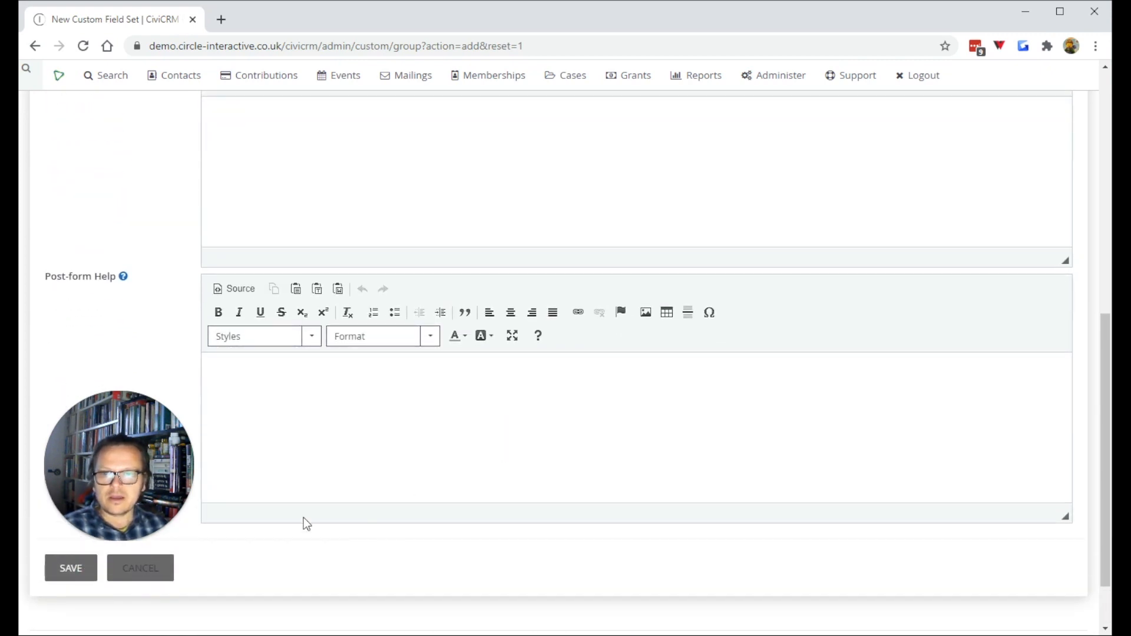
{"action": "left_click", "coordinate": [83, 574]}
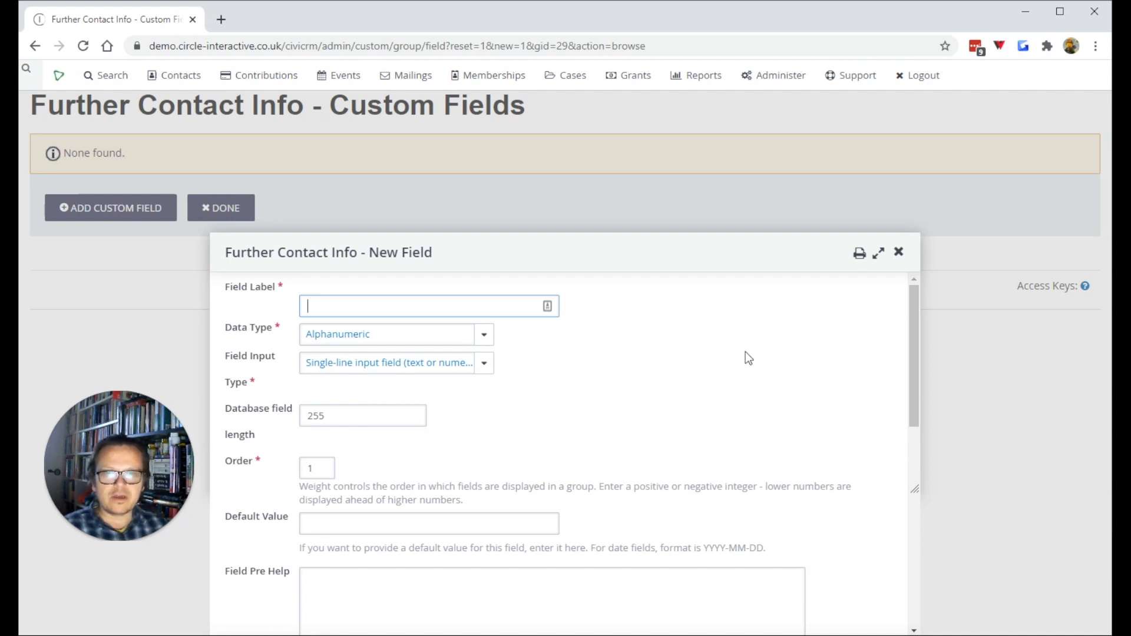
{"action": "left_click", "coordinate": [899, 252]}
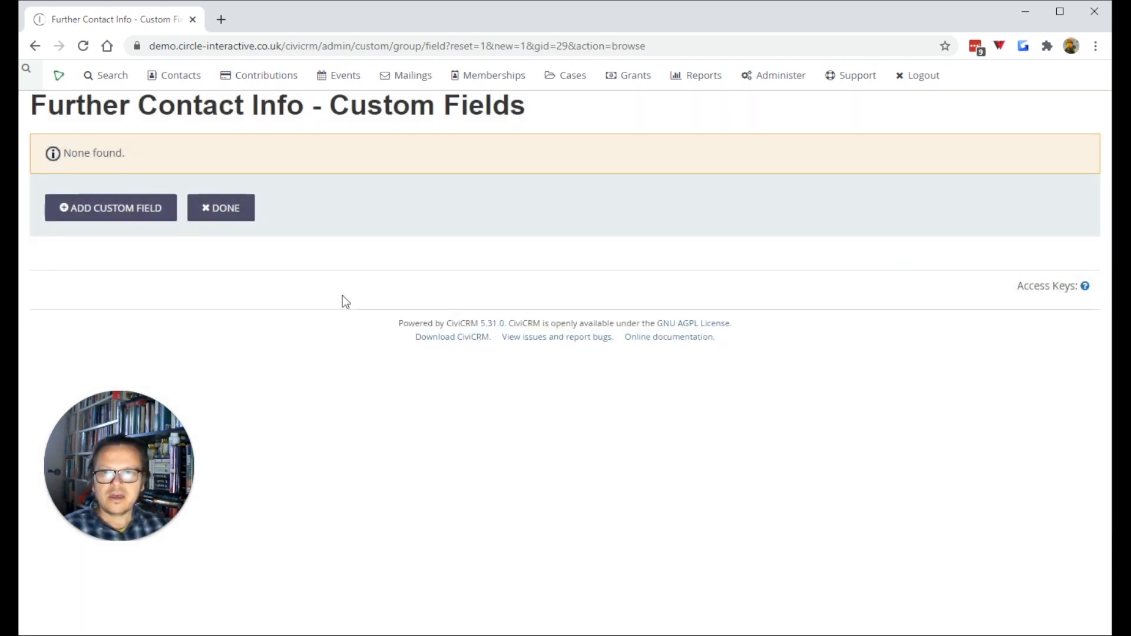
{"action": "left_click", "coordinate": [218, 211]}
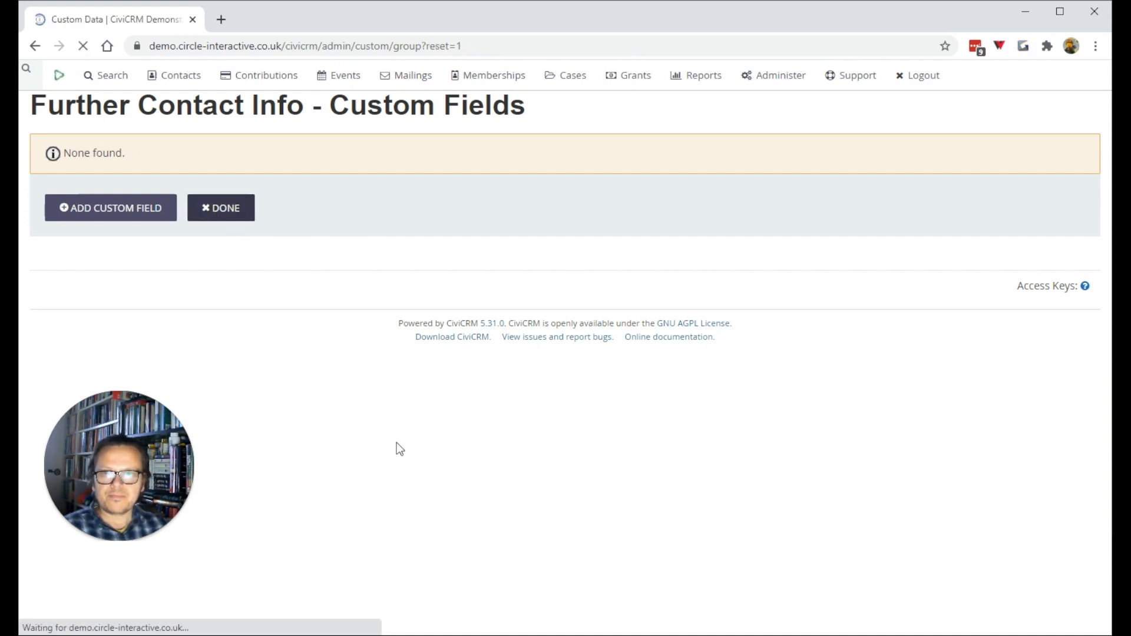